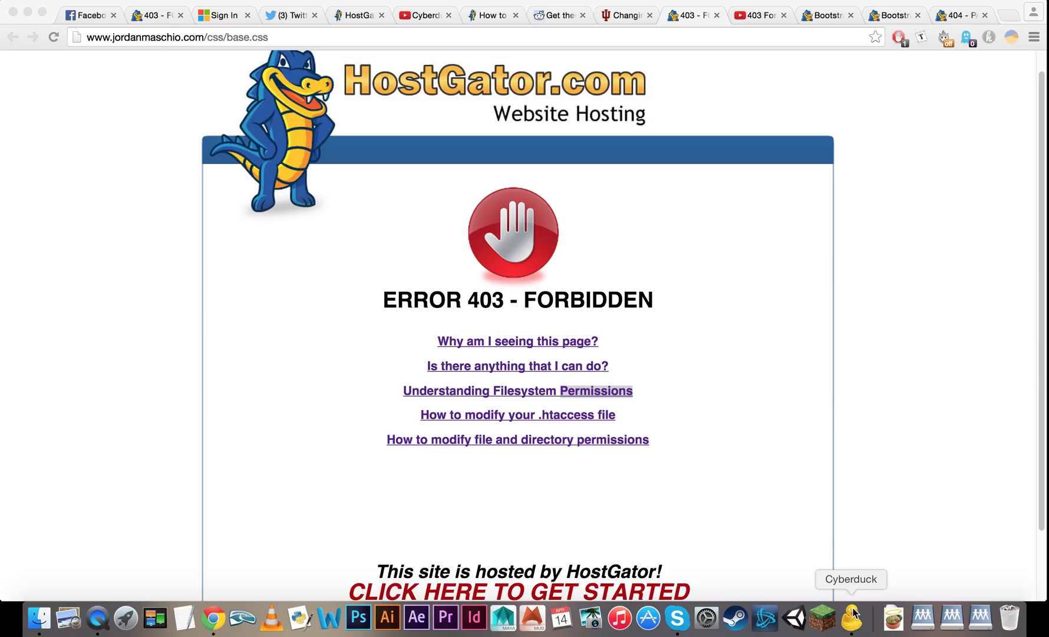
Reload the jordanmaschio.com home page and visit About, both still showing unstyled plain text
click(816, 15)
click(52, 39)
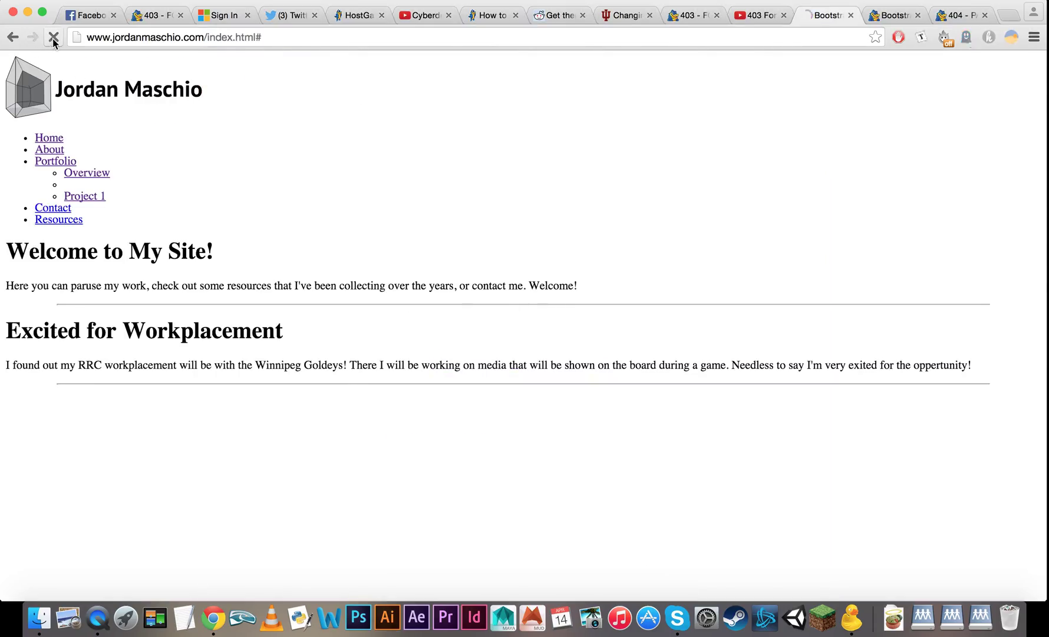
click(49, 149)
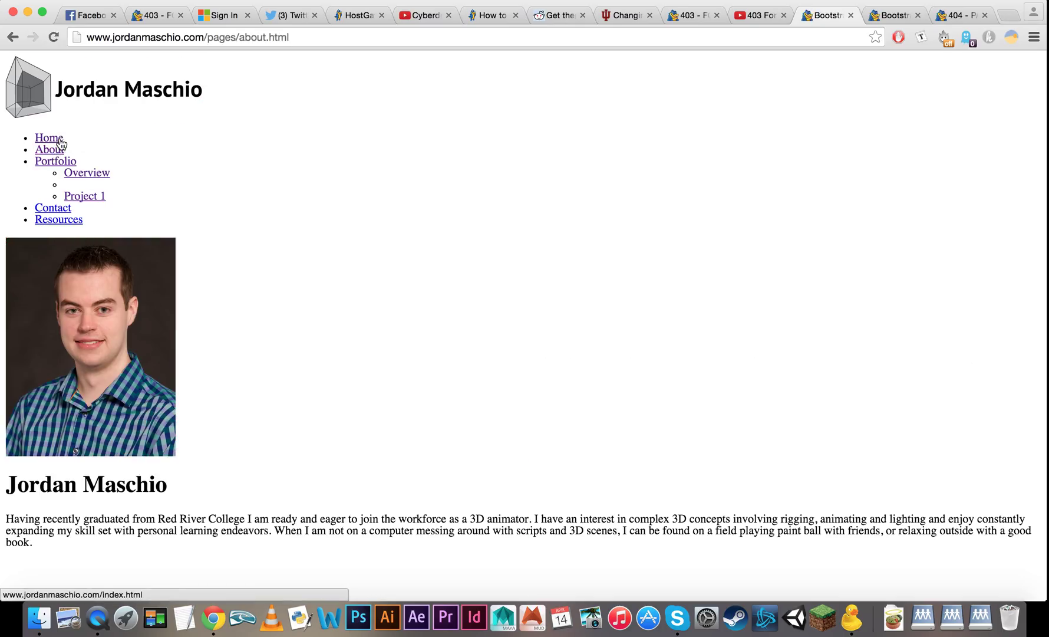
click(49, 138)
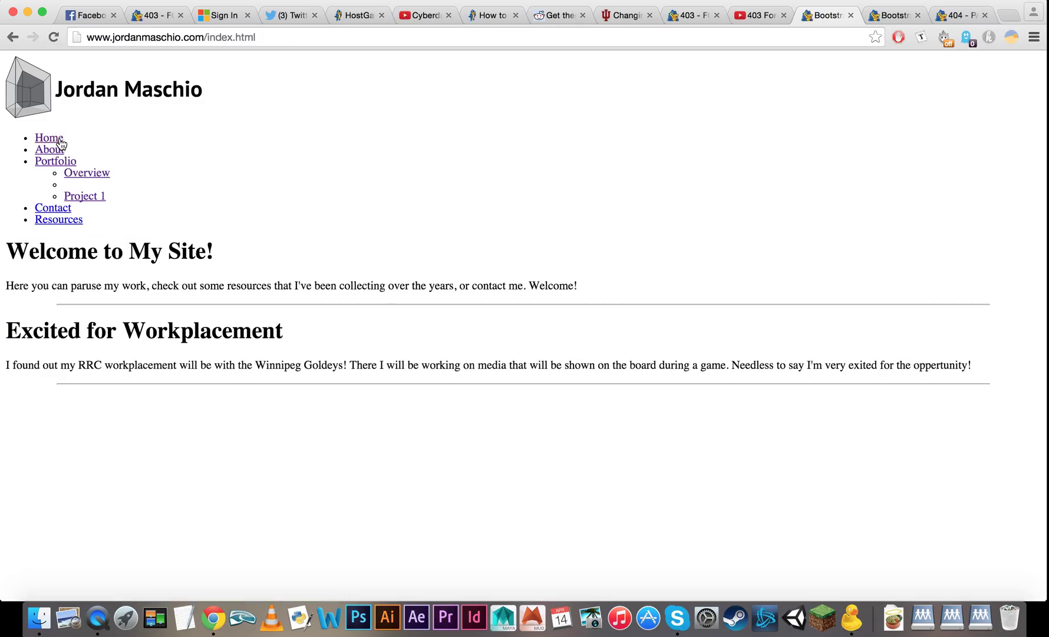
Review the stylesheet's 403 Forbidden page, then the YouTube video advising 644 for files and 755 for folders
click(691, 20)
scroll(632, 277, down, 1)
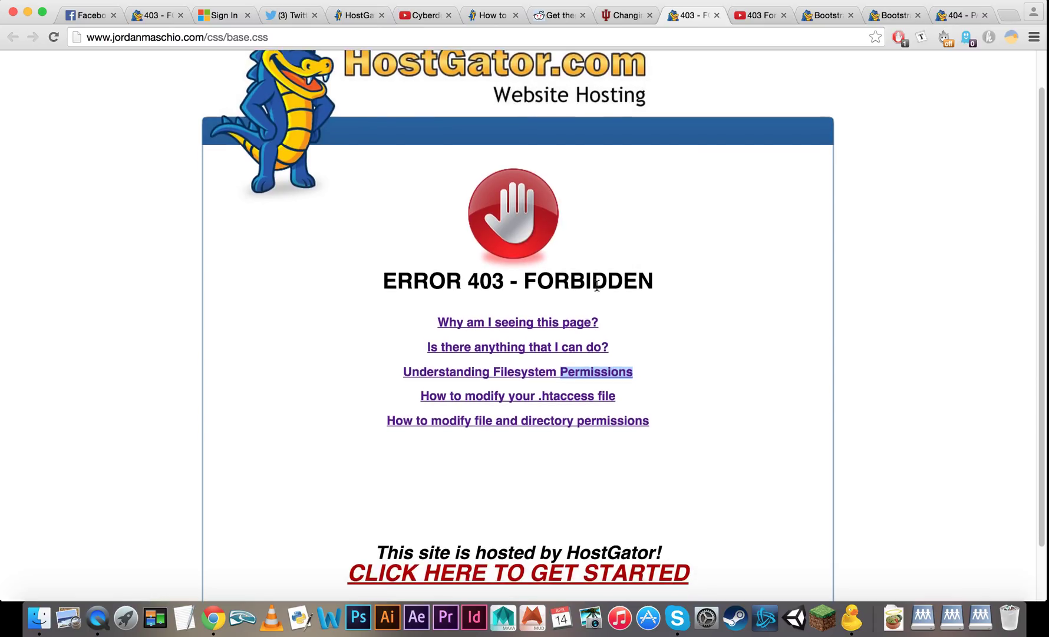
click(645, 375)
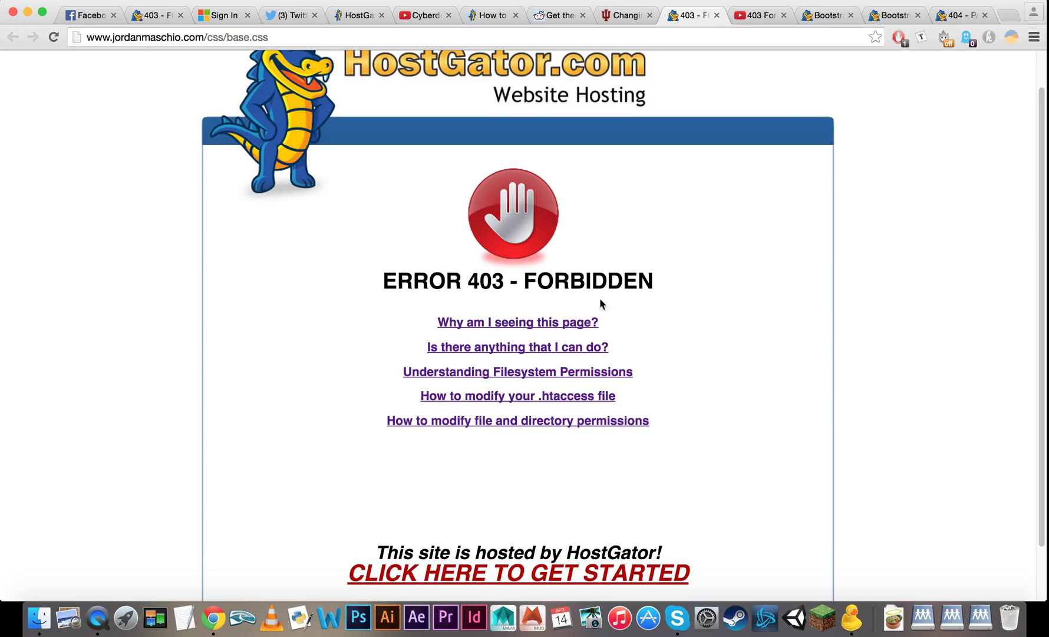
click(758, 15)
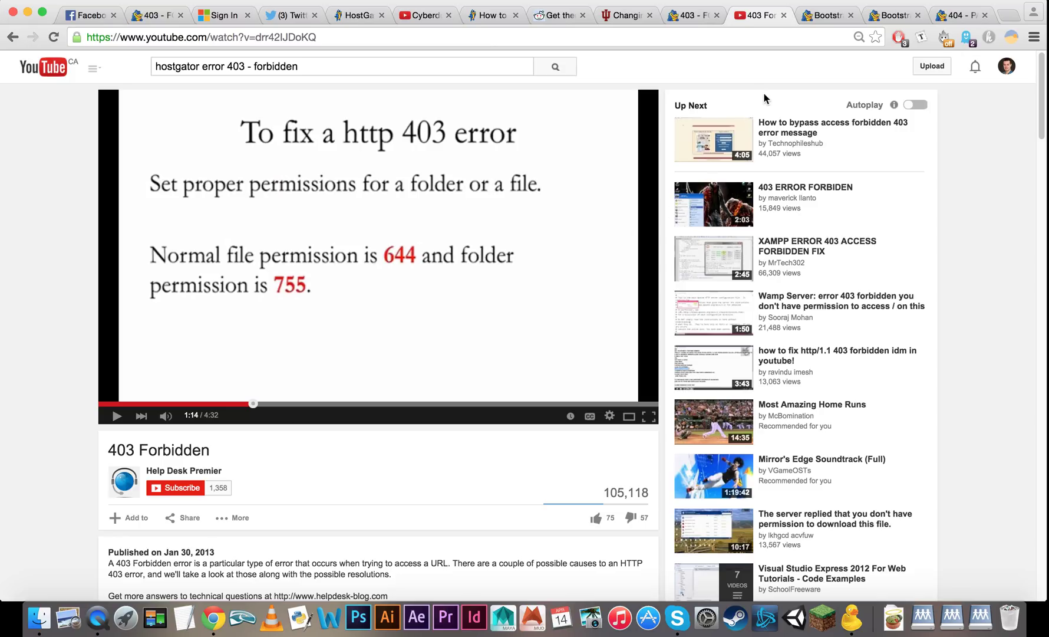
In Cyberduck, expand www and show the css folder's Info permissions, currently 740
click(853, 620)
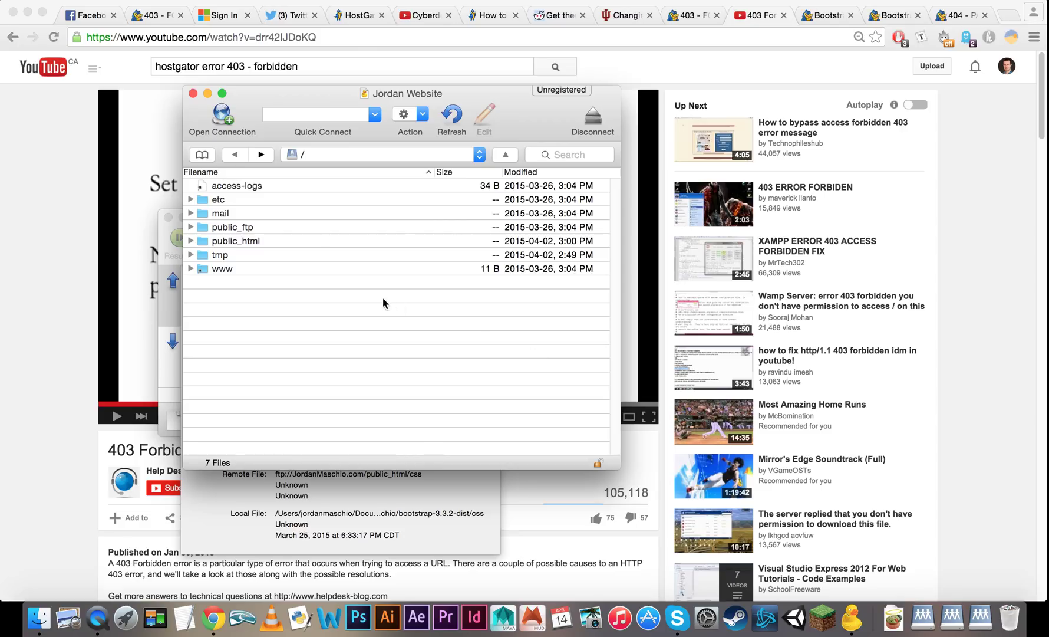
click(191, 269)
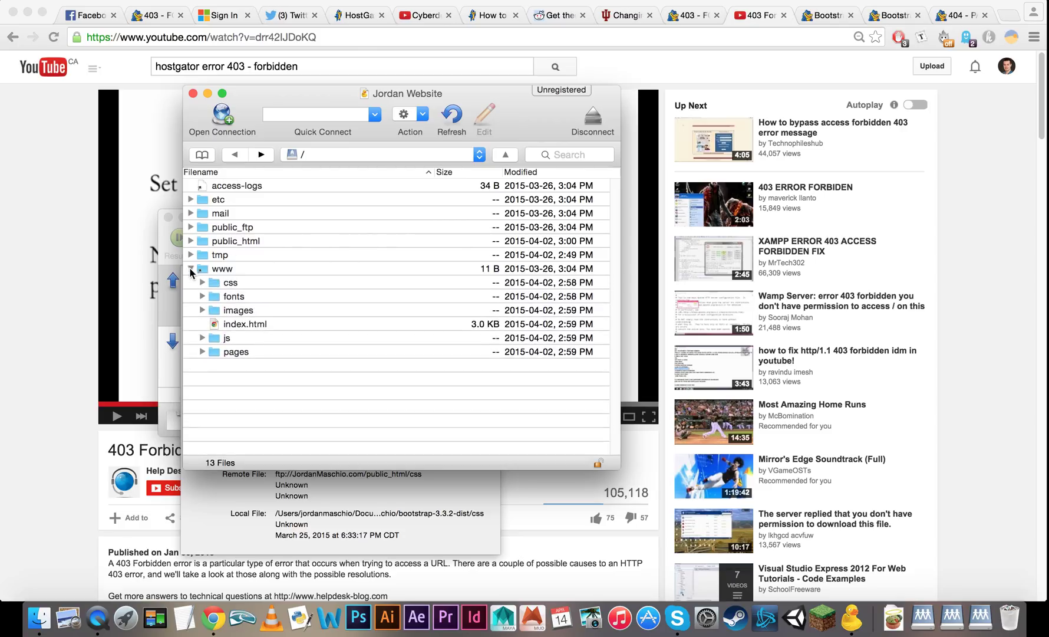
click(234, 285)
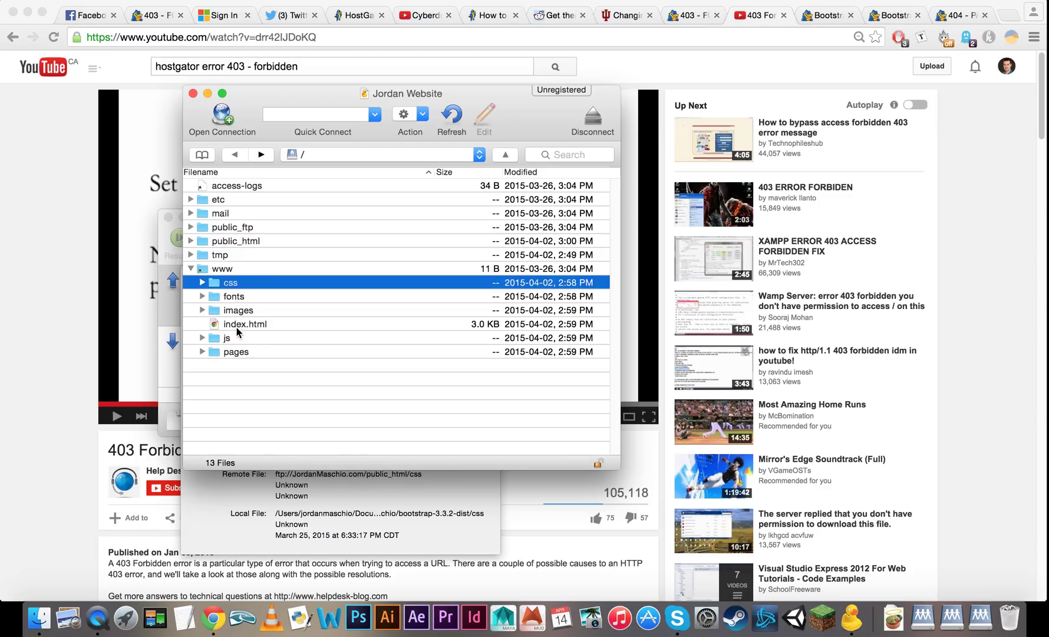
right_click(233, 283)
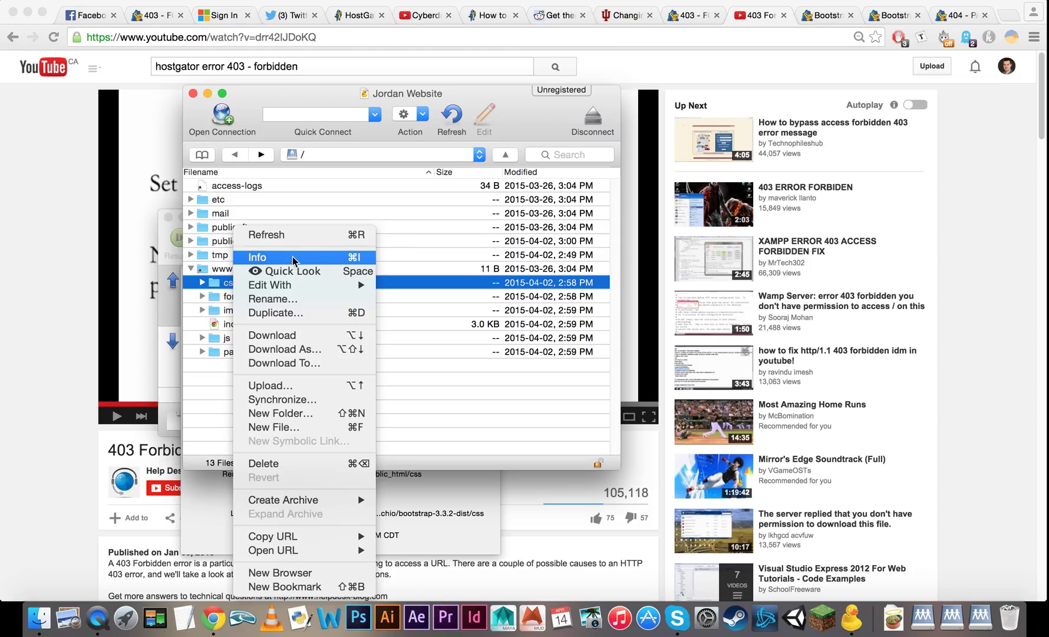
click(293, 260)
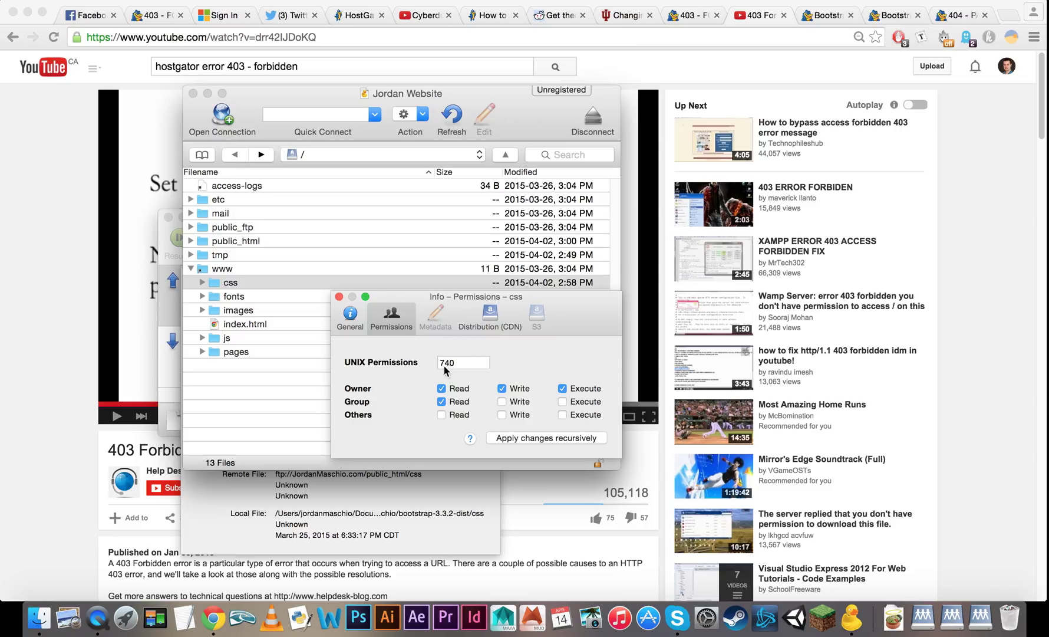
Grant Others Read, Group Execute and Others Execute so the css folder's UNIX permissions read 755
click(12, 299)
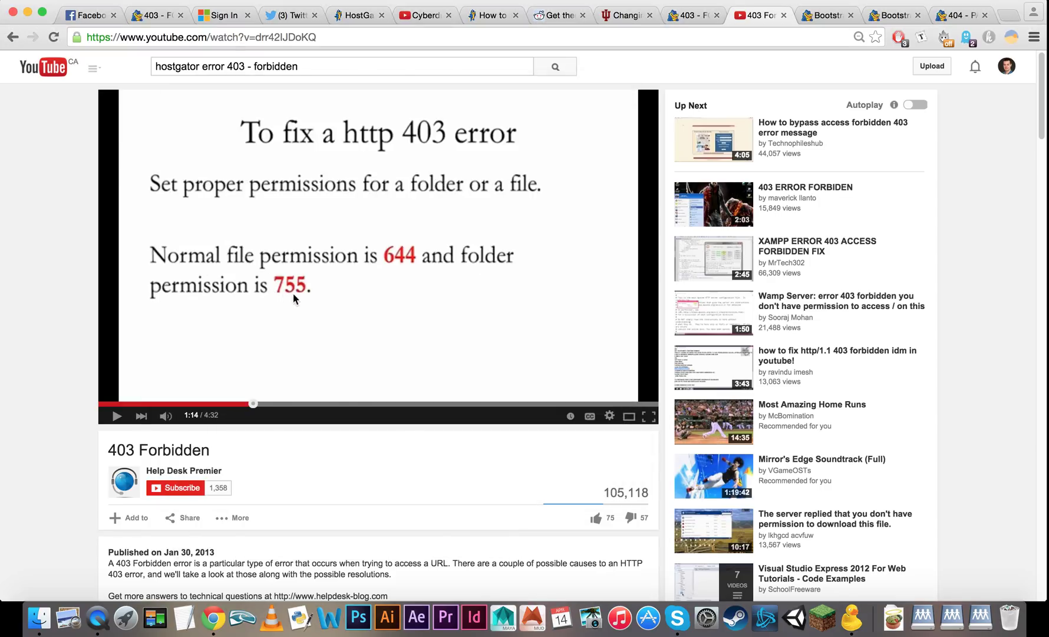
mouse_move(828, 578)
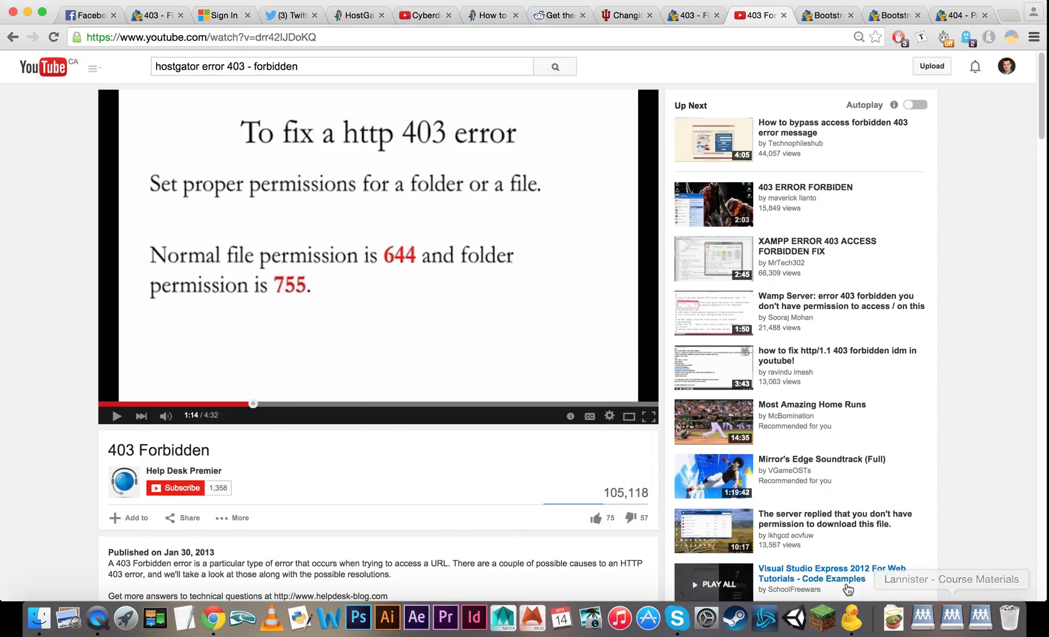
click(849, 616)
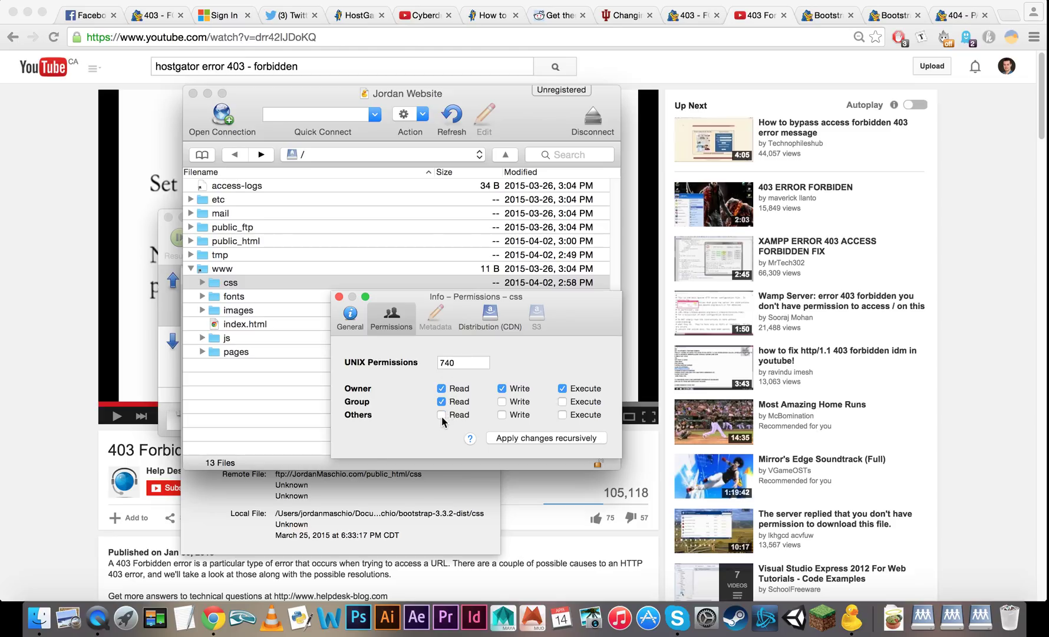
click(442, 415)
click(563, 402)
click(562, 415)
Dismiss the css Info window and refresh the server's file listing
click(341, 297)
click(451, 118)
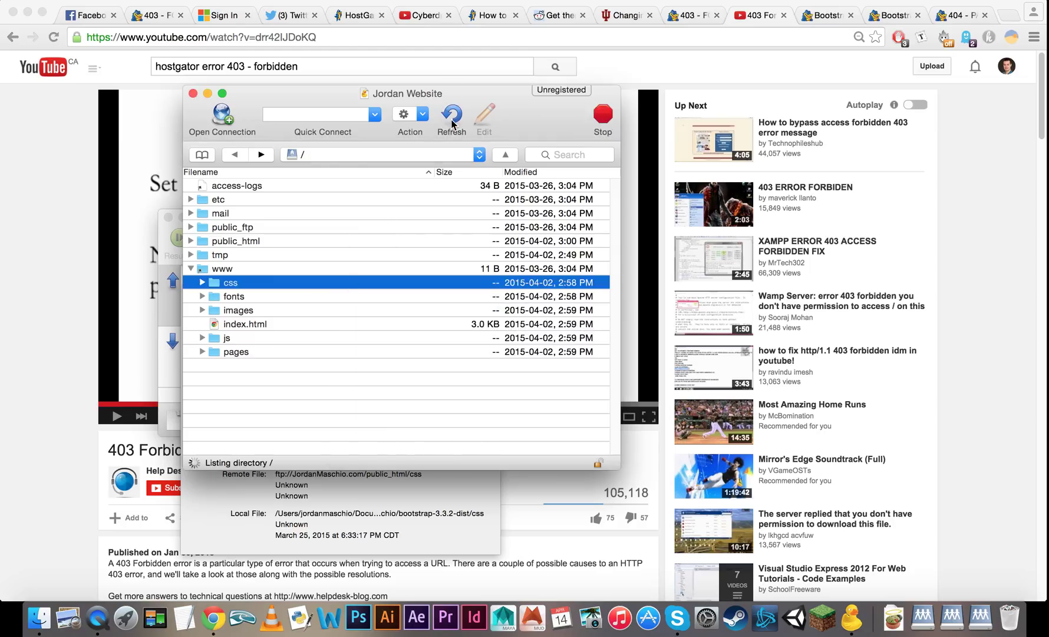
Reload the home page, now Bootstrap-styled, and toggle the Portfolio dropdown twice to confirm it works
click(823, 15)
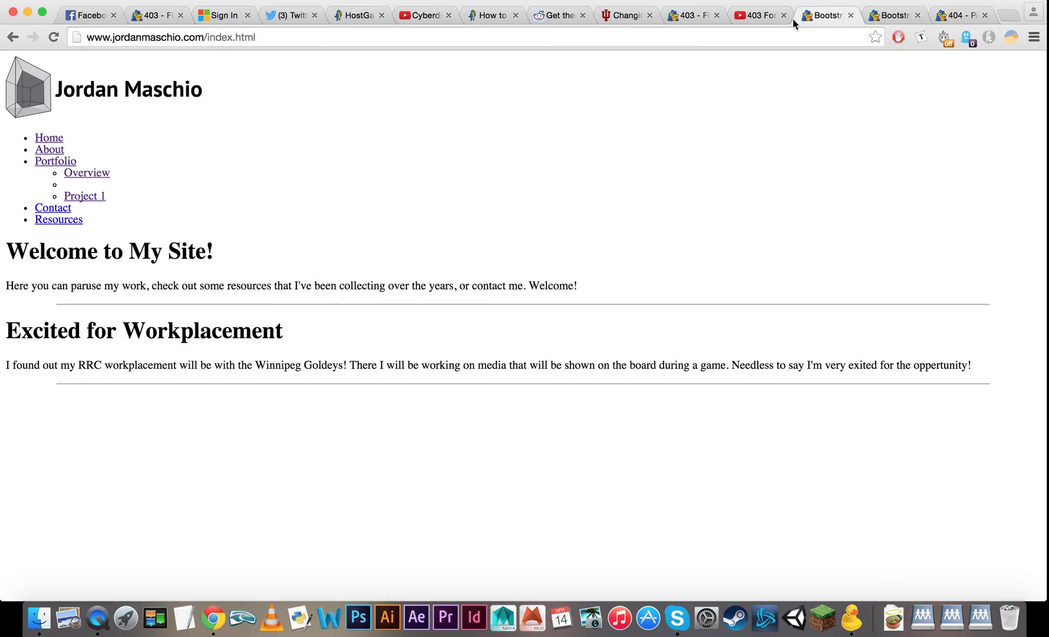
click(54, 37)
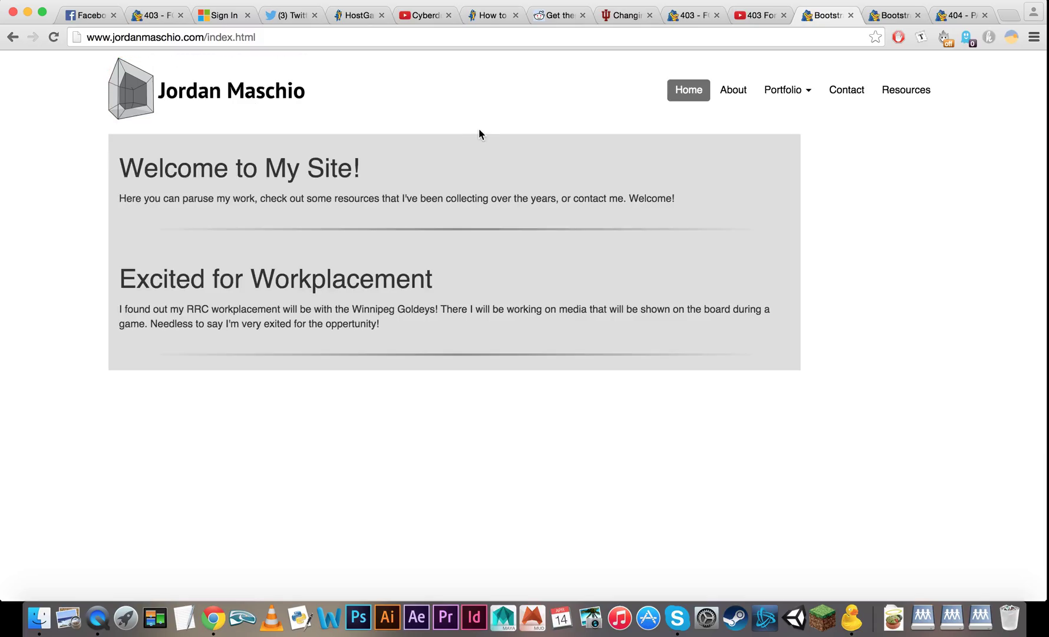
click(811, 91)
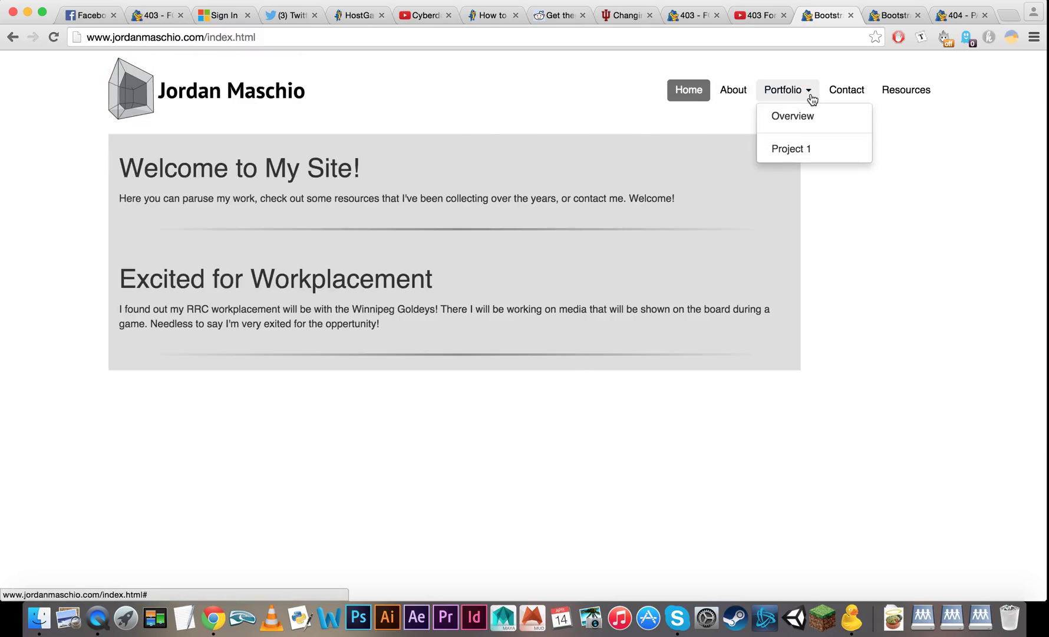
click(811, 95)
click(810, 95)
click(810, 95)
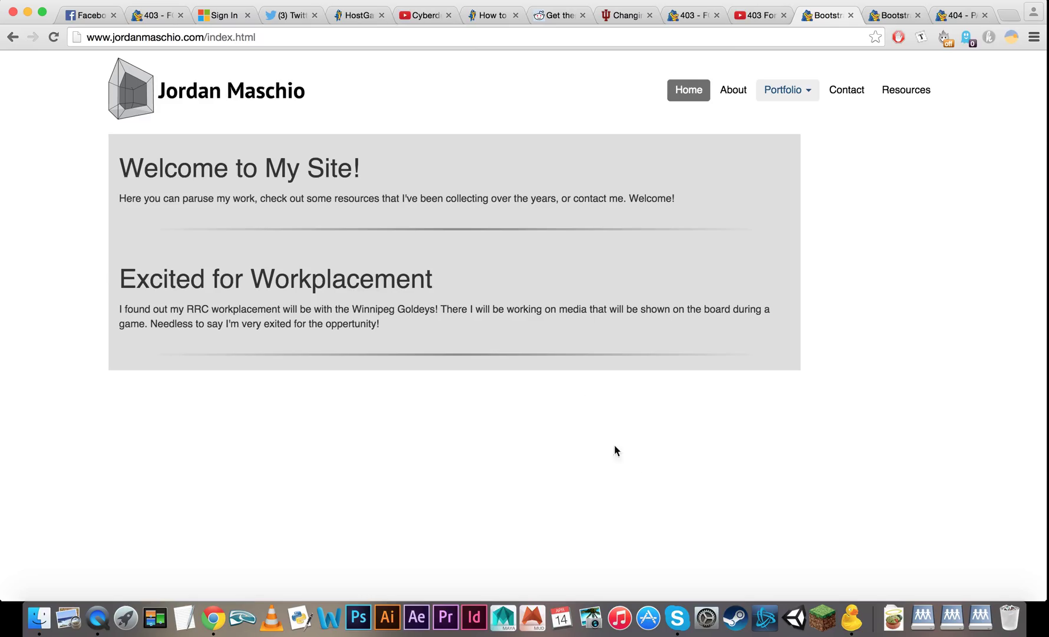
click(852, 617)
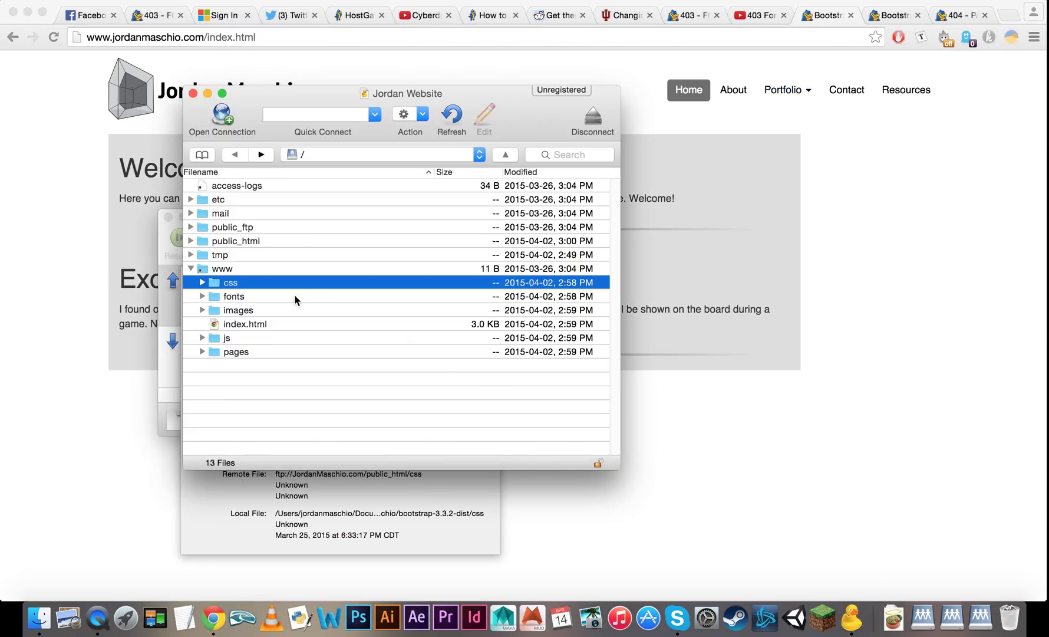
right_click(229, 297)
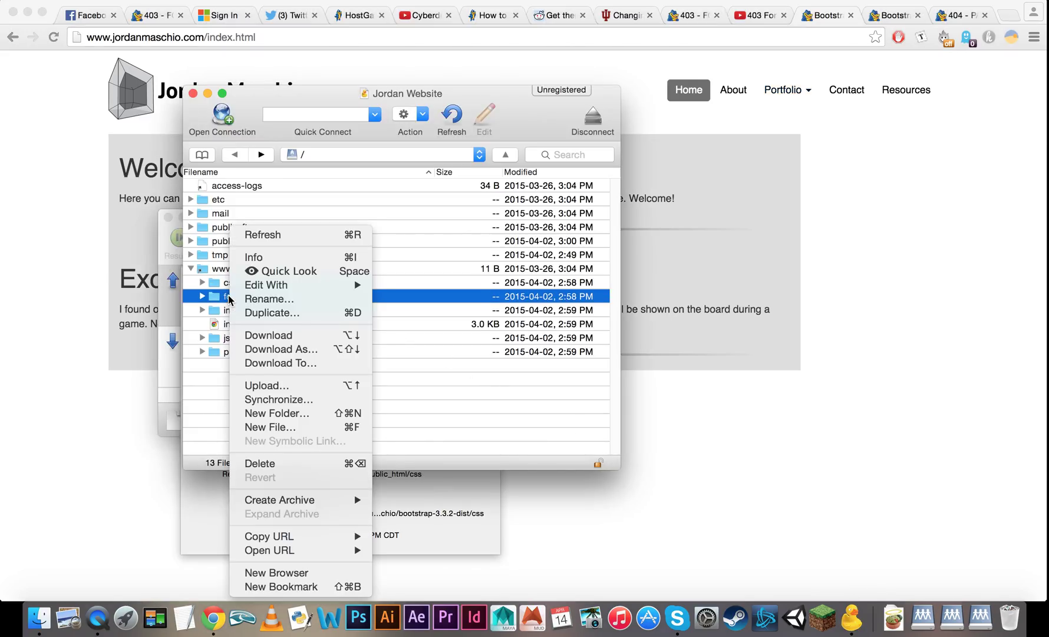
click(270, 259)
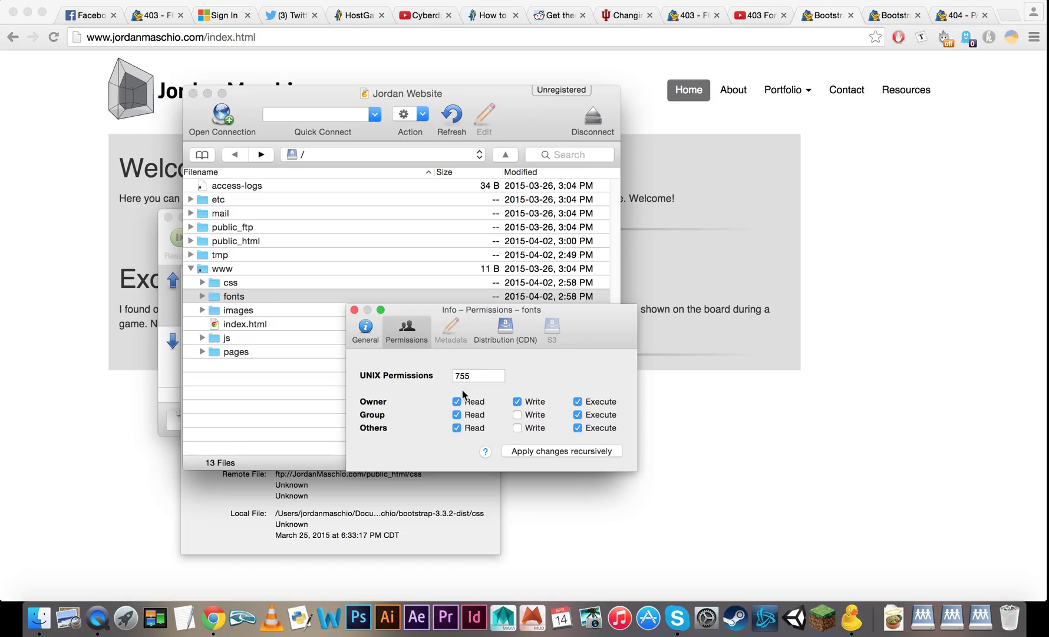
click(354, 310)
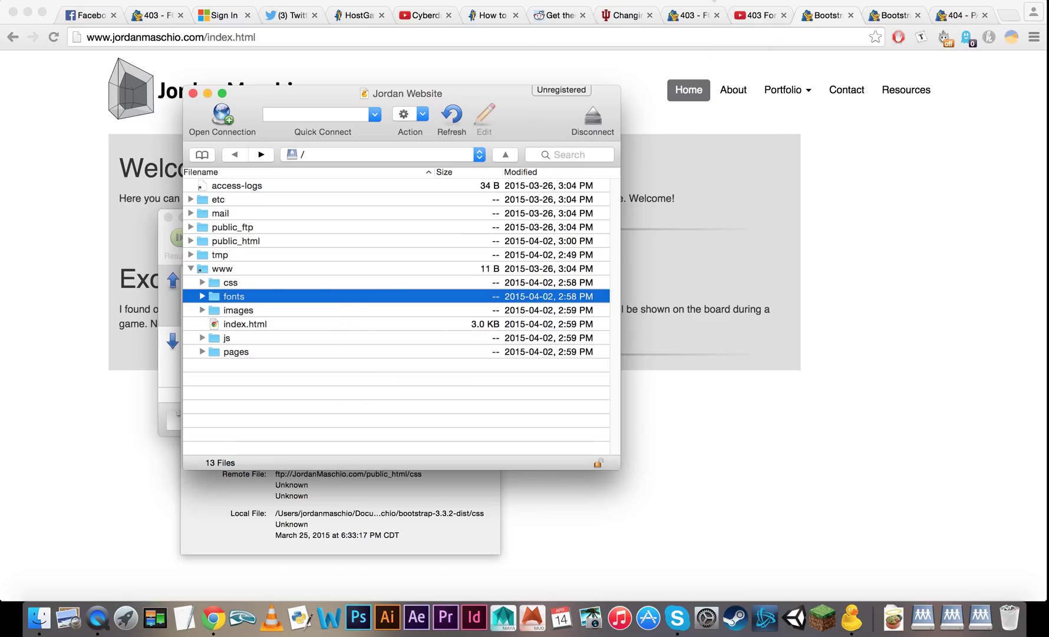